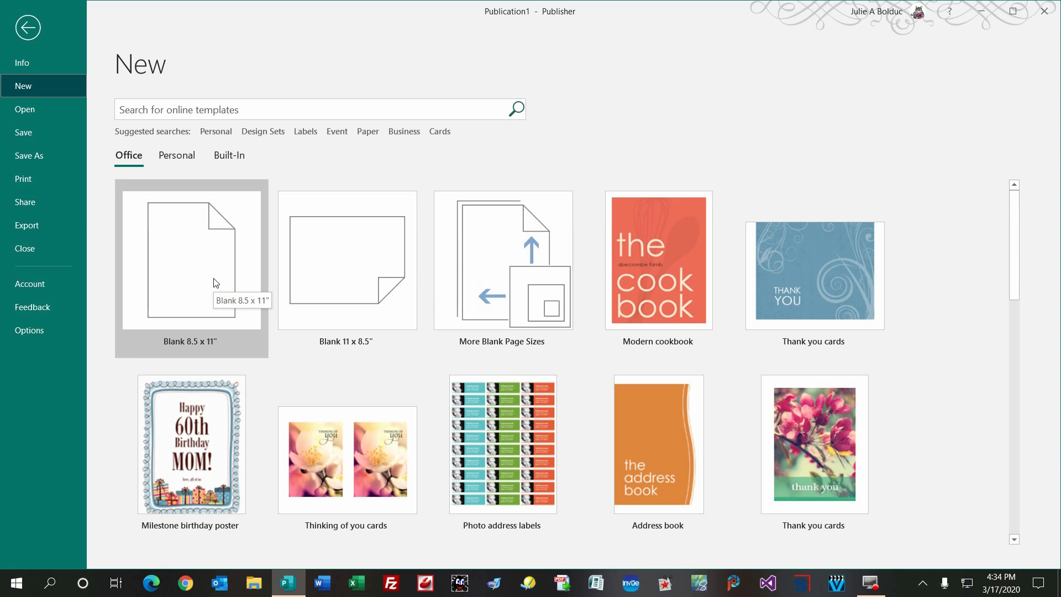
# Step: Create a new publication from the Blank 8.5 x 11" template
pyautogui.click(215, 283)
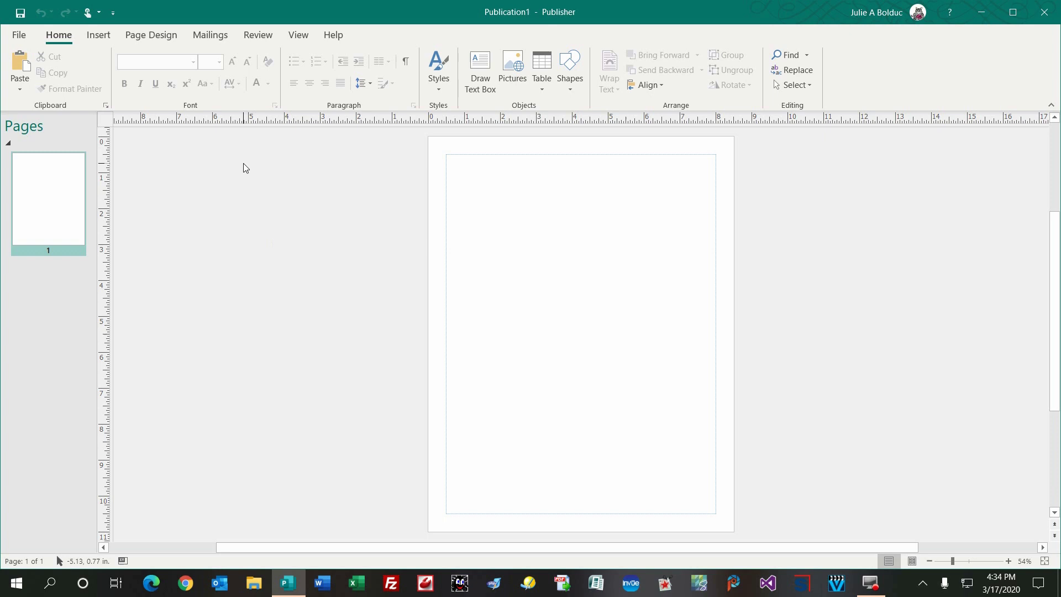
# Step: Open More Backgrounds from the Page Design Background list to reach the Format Background dialog
pyautogui.click(152, 35)
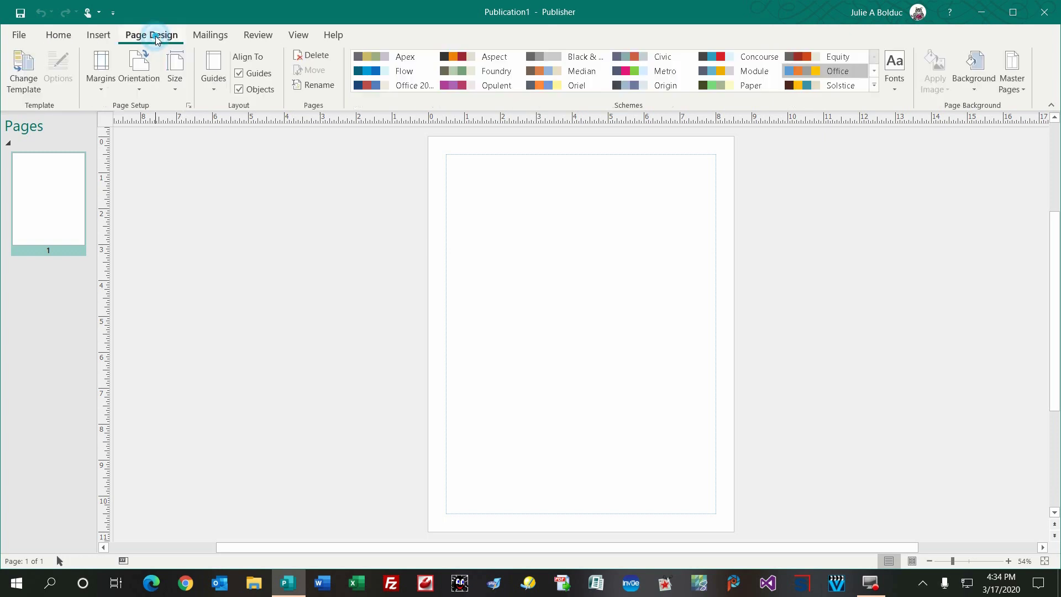
pyautogui.click(975, 91)
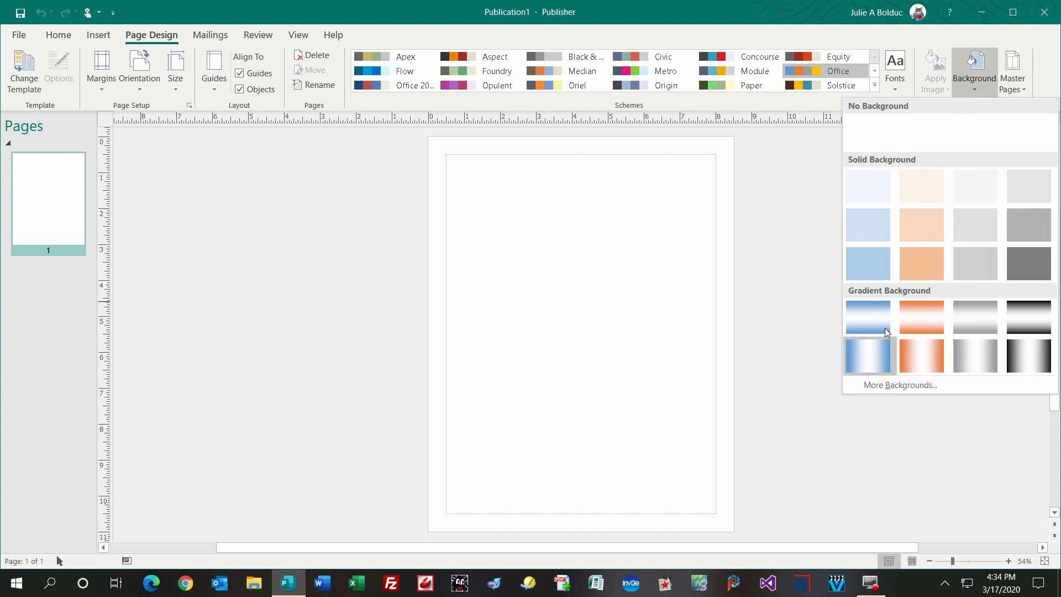
pyautogui.click(919, 389)
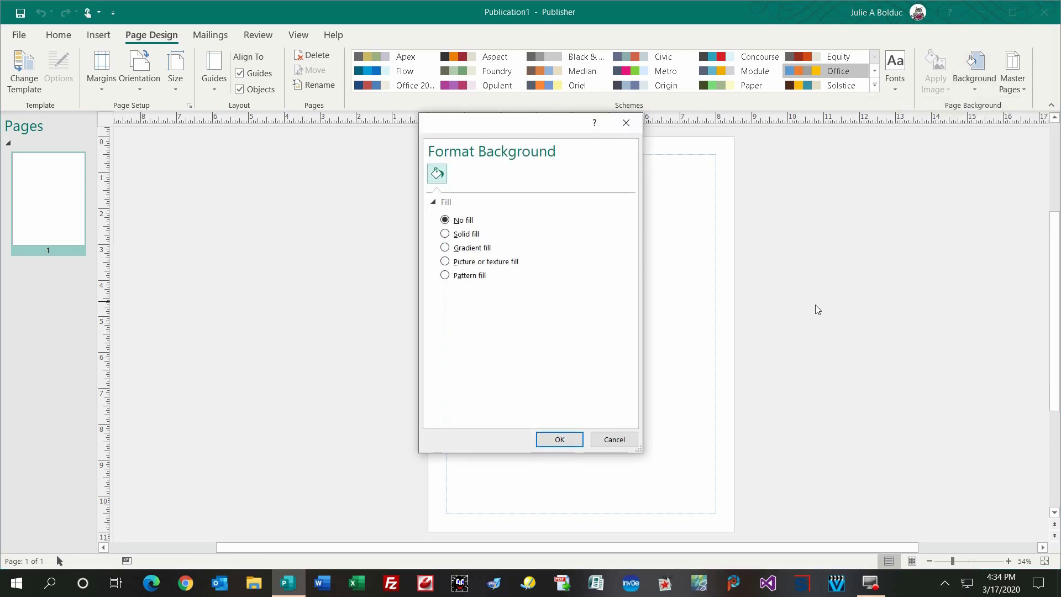
# Step: Choose Picture or texture fill and open Insert Pictures for the picture source
pyautogui.click(446, 262)
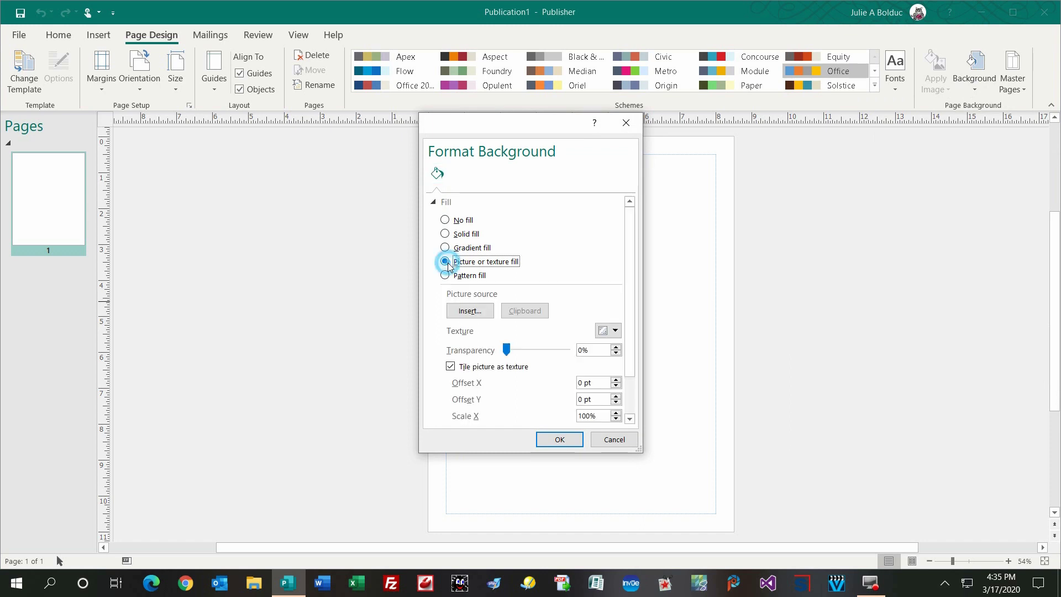
pyautogui.click(472, 311)
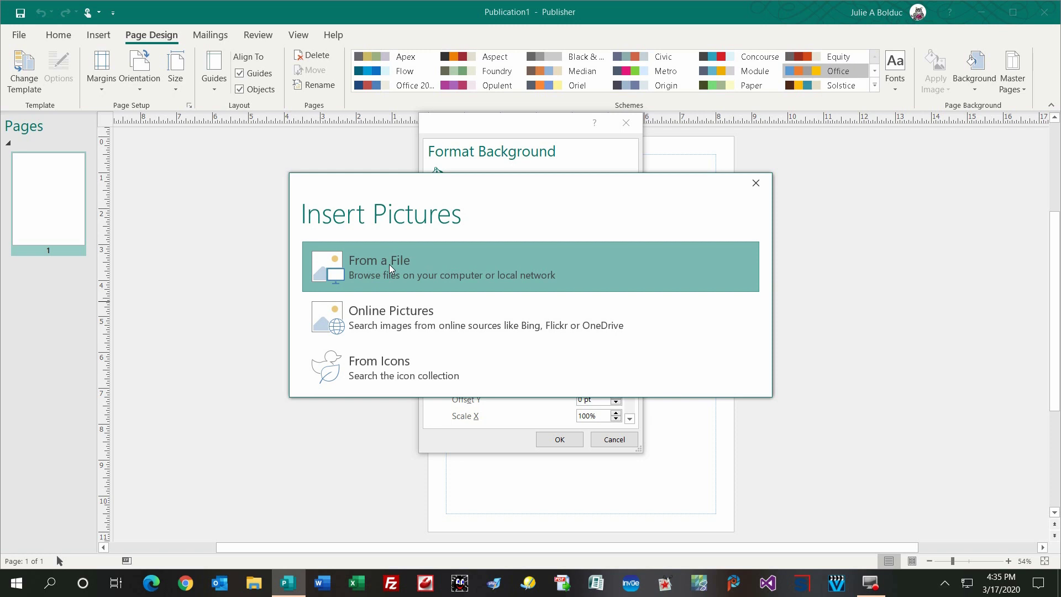
# Step: Insert CoplinSquareKaleidoscopeTile.jpg from the For Beads folder as the background picture
pyautogui.click(390, 264)
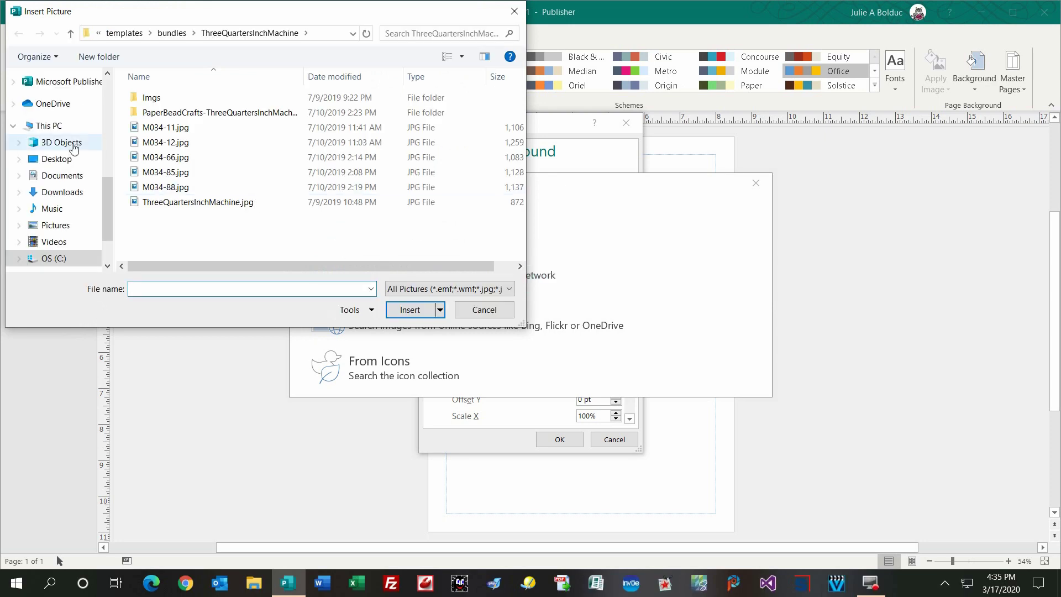
pyautogui.click(110, 126)
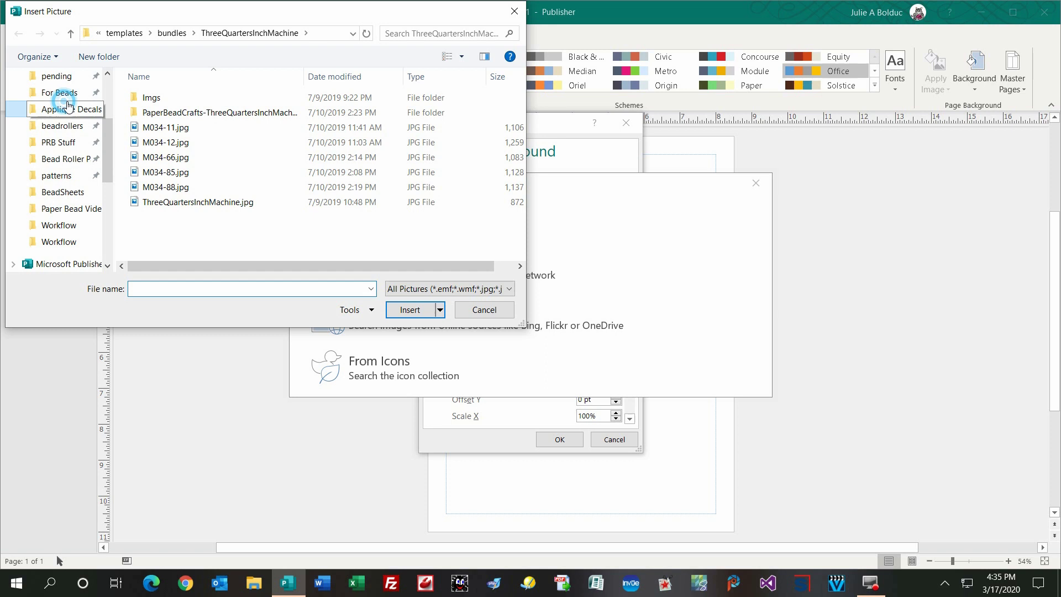
pyautogui.click(66, 106)
pyautogui.click(64, 93)
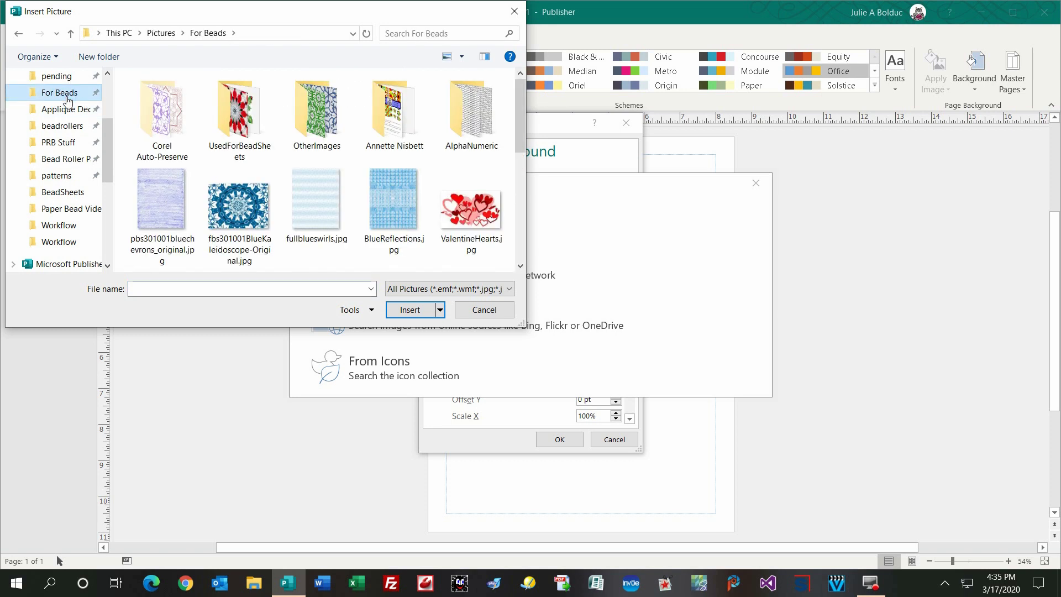
pyautogui.moveTo(522, 131); pyautogui.dragTo(523, 231)
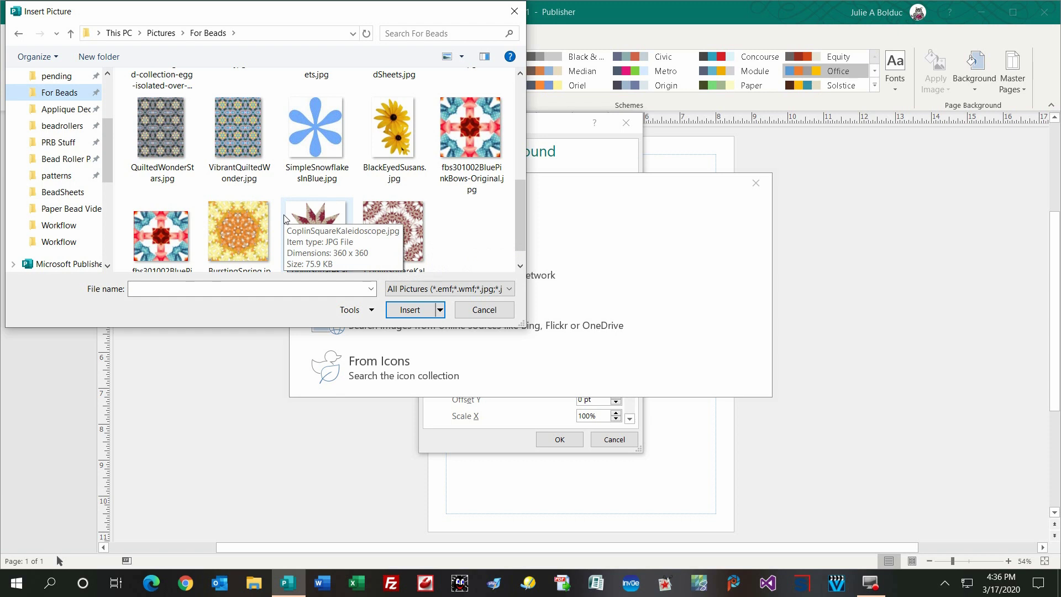
pyautogui.click(409, 224)
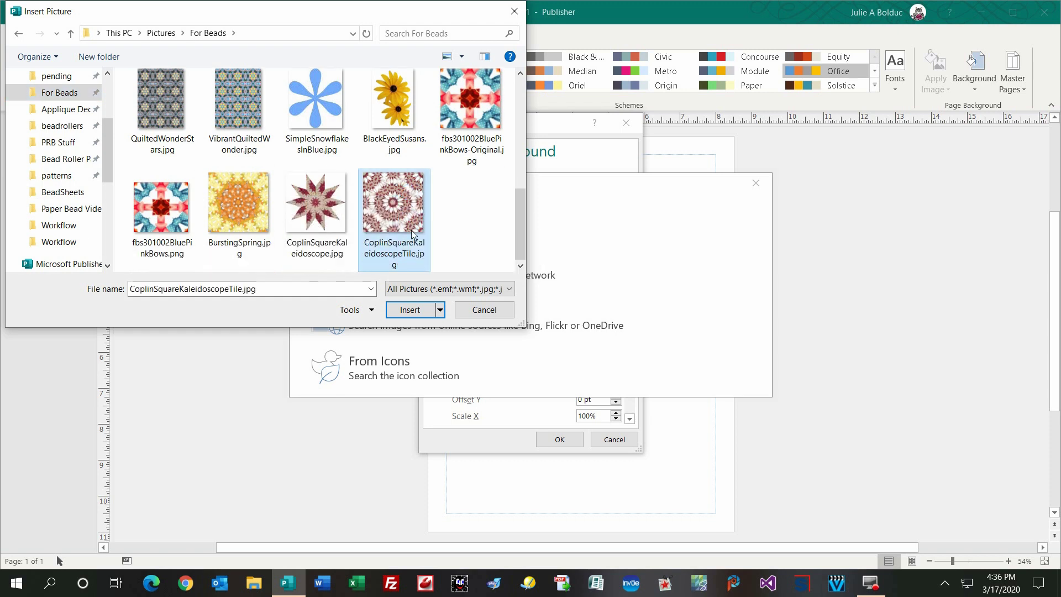
pyautogui.click(424, 310)
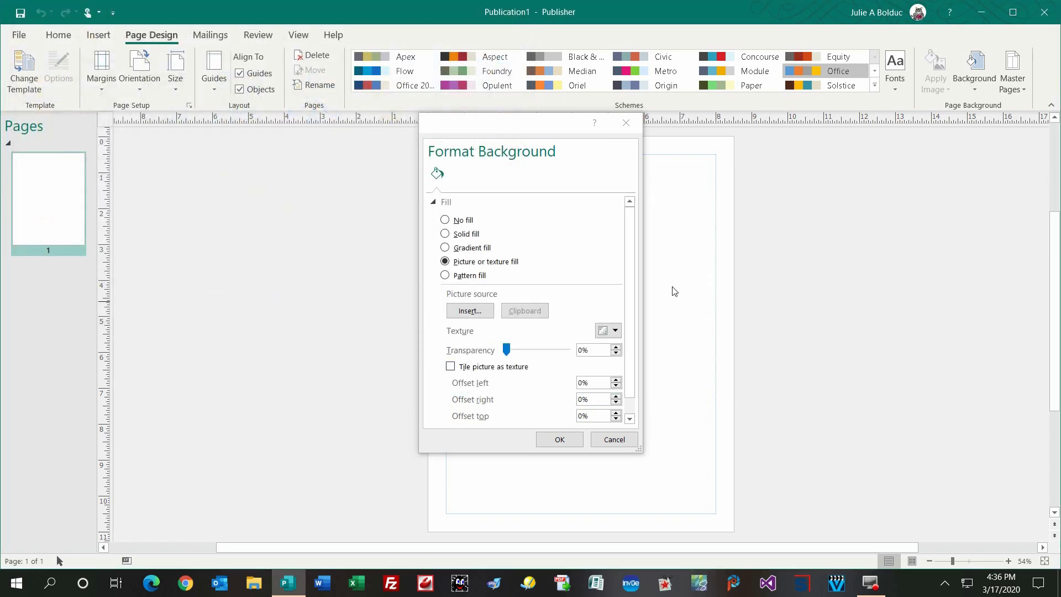
# Step: Tile the picture as texture with Center alignment and apply it to the page
pyautogui.scroll(-1, 634, 314)
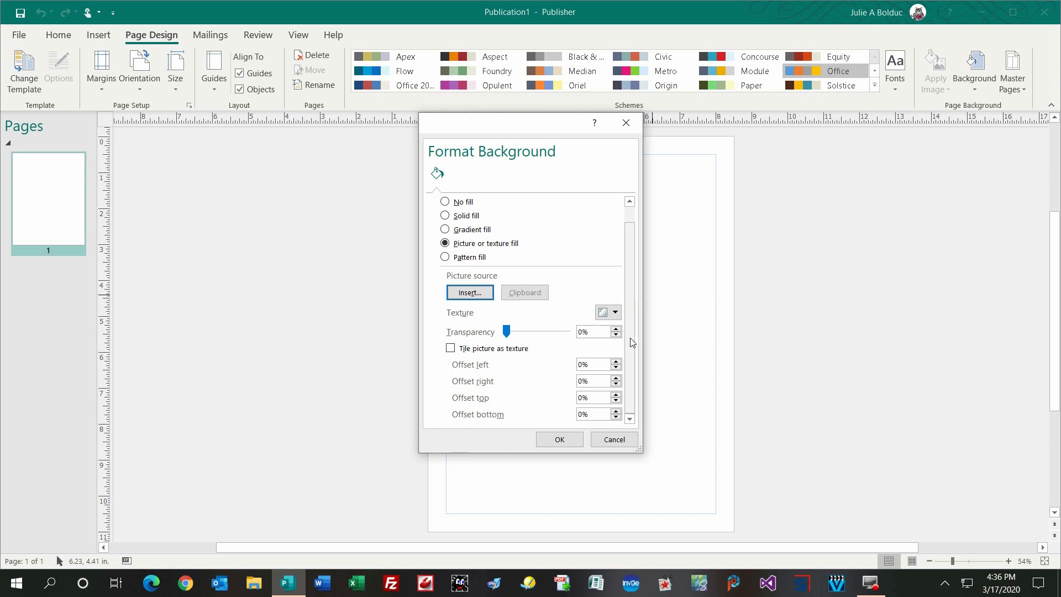
pyautogui.click(451, 349)
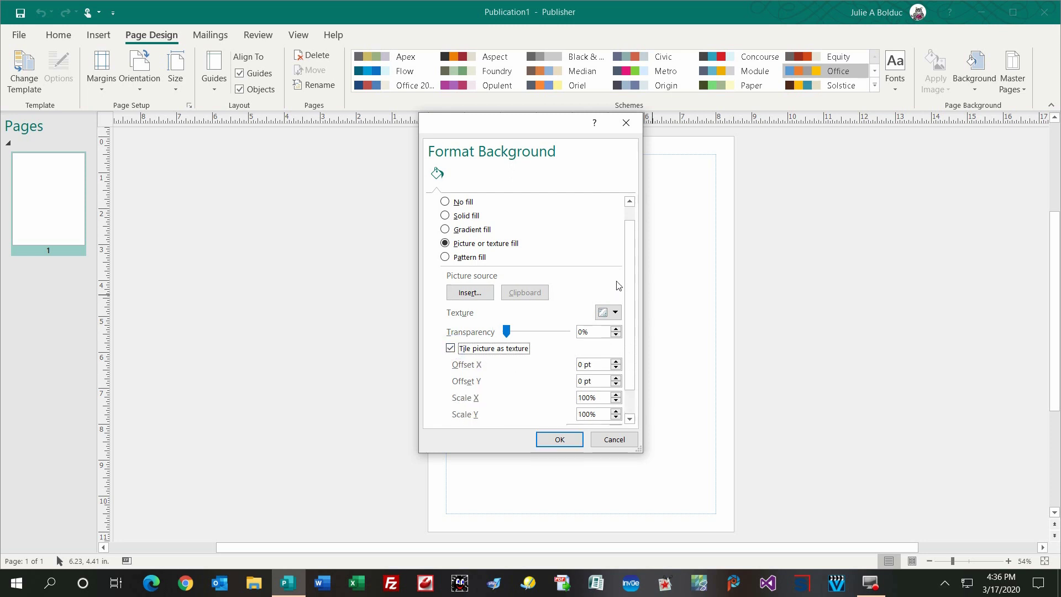
pyautogui.scroll(-1, 630, 309)
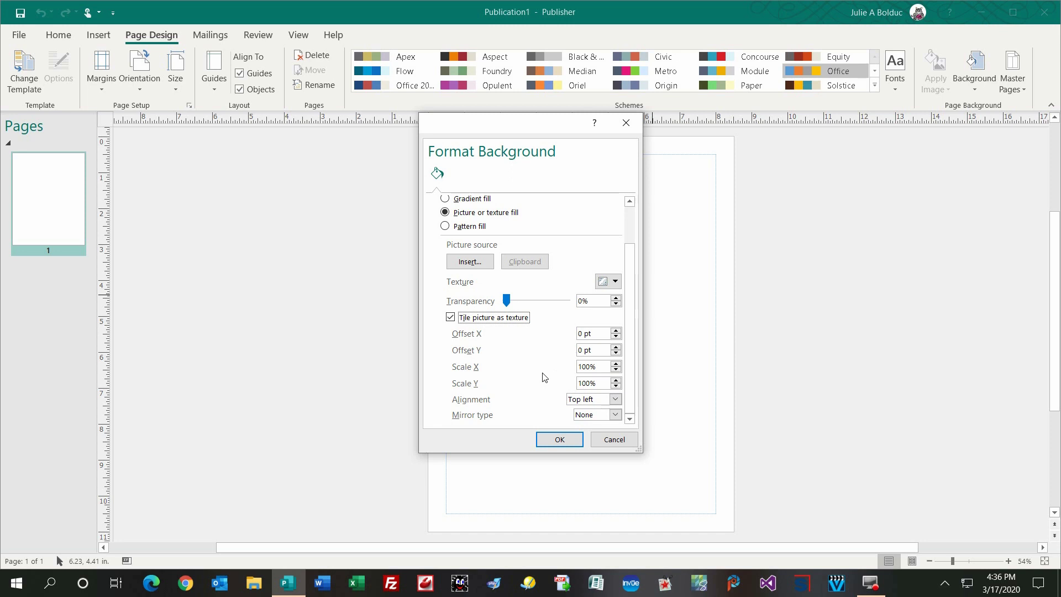
pyautogui.click(615, 399)
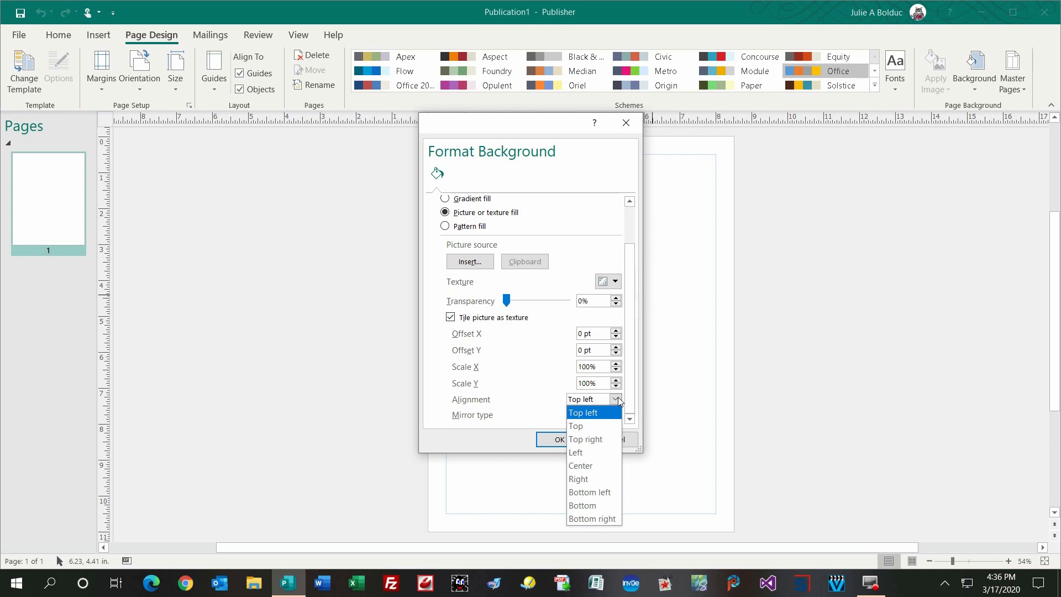
pyautogui.click(597, 465)
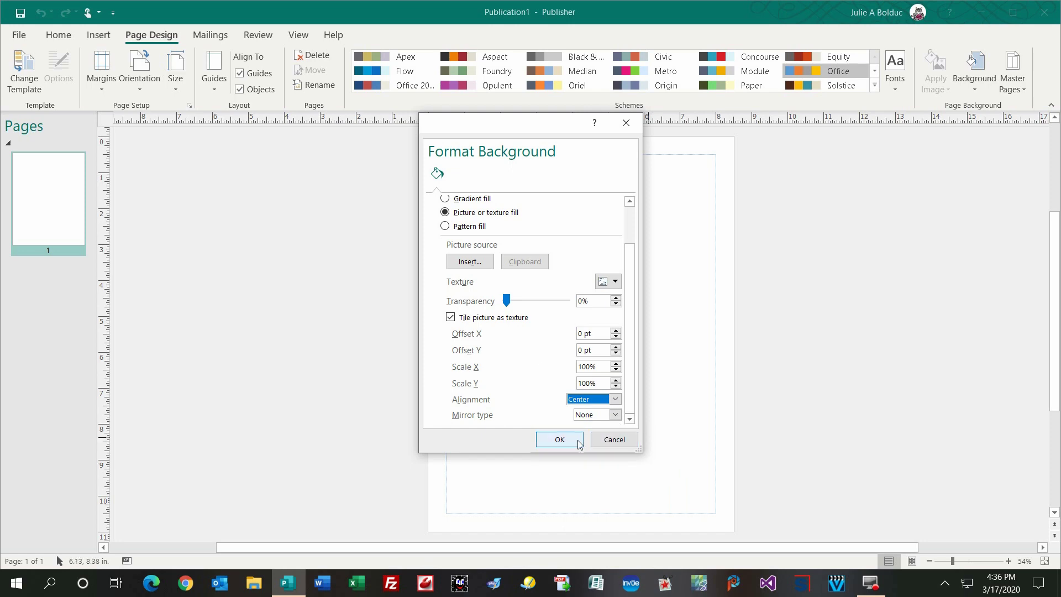
pyautogui.click(559, 440)
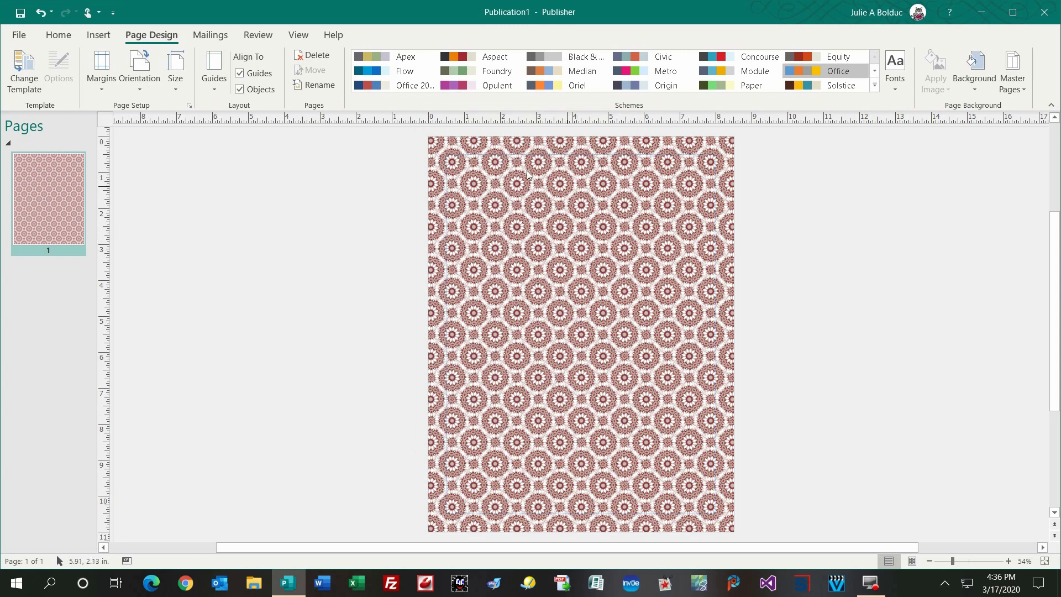
# Step: Zoom the page to 100% to inspect the tiles, then go to the File menu
pyautogui.click(299, 36)
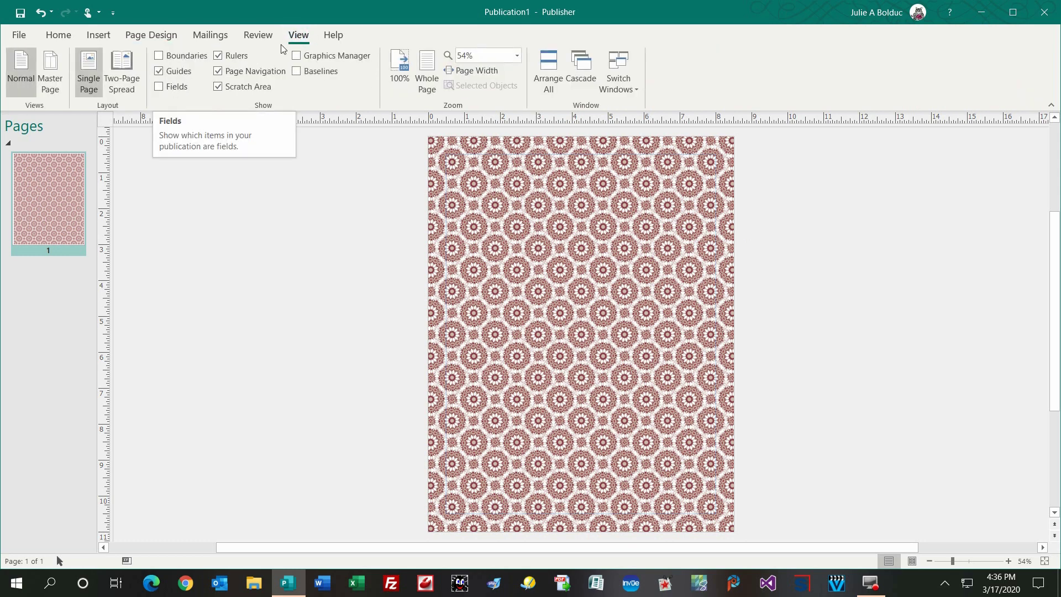
pyautogui.click(399, 64)
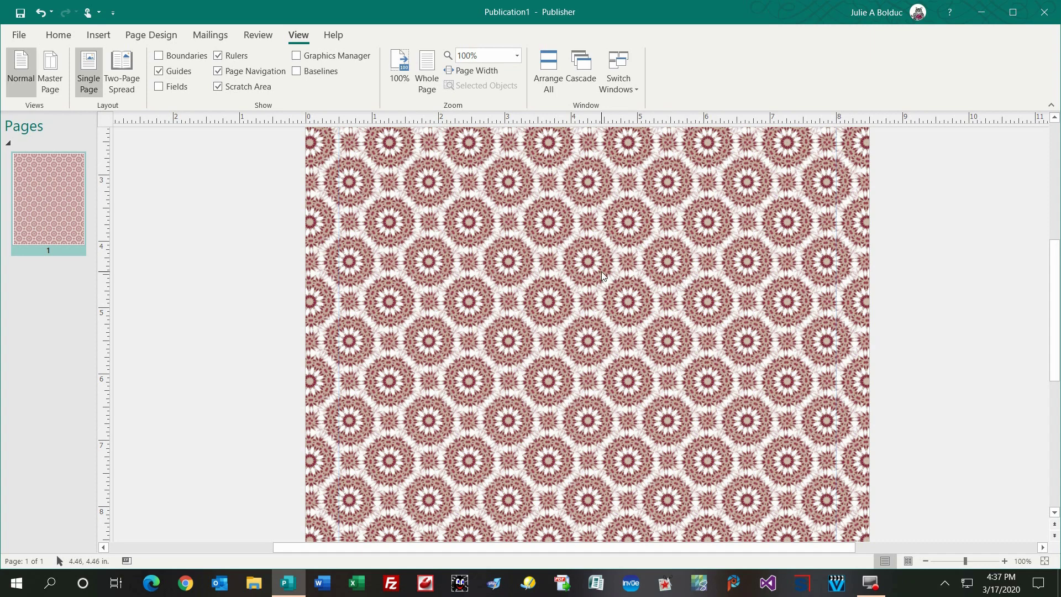
pyautogui.click(25, 38)
# Step: Save as CoplinSquareKaleidoscope.pub in the BeadSheets folder, replacing the existing file
pyautogui.click(31, 155)
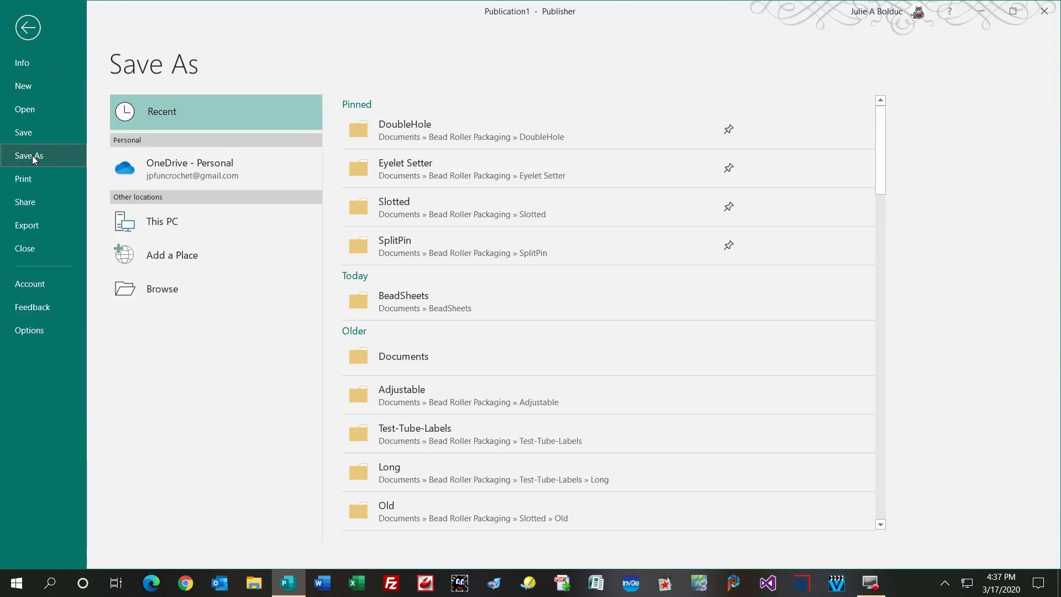
pyautogui.click(425, 307)
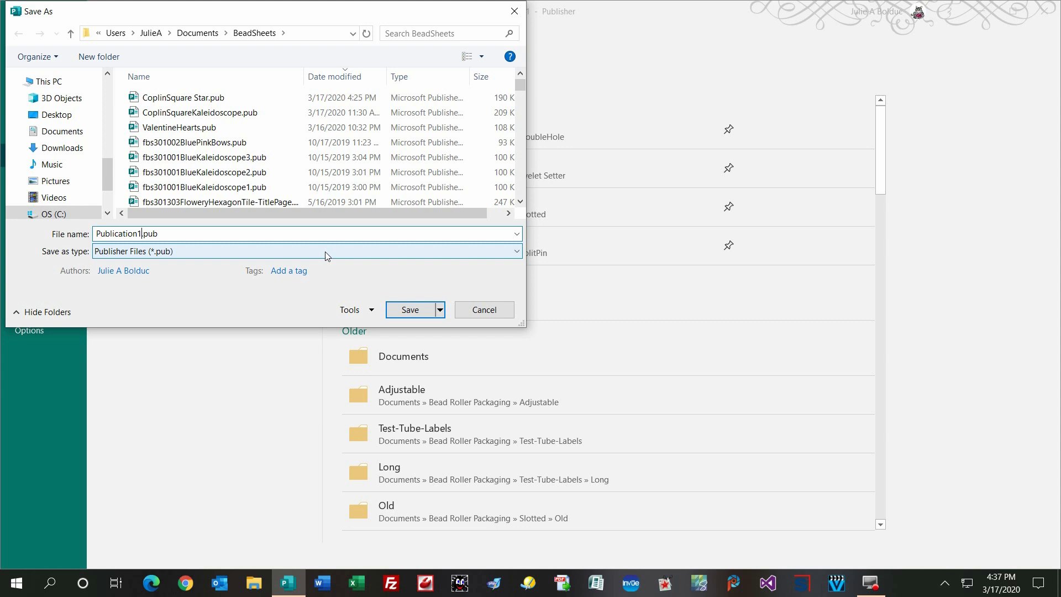
pyautogui.press('BackSpace')
pyautogui.press('BackSpace')
pyautogui.press('BackSpace')
pyautogui.press('BackSpace')
pyautogui.press('BackSpace')
pyautogui.press('BackSpace')
pyautogui.press('BackSpace')
pyautogui.press('BackSpace')
pyautogui.press('BackSpace')
pyautogui.press('BackSpace')
pyautogui.press('BackSpace')
pyautogui.press('BackSpace')
pyautogui.write('CoplinSquareKaleidos')
pyautogui.write('cope')
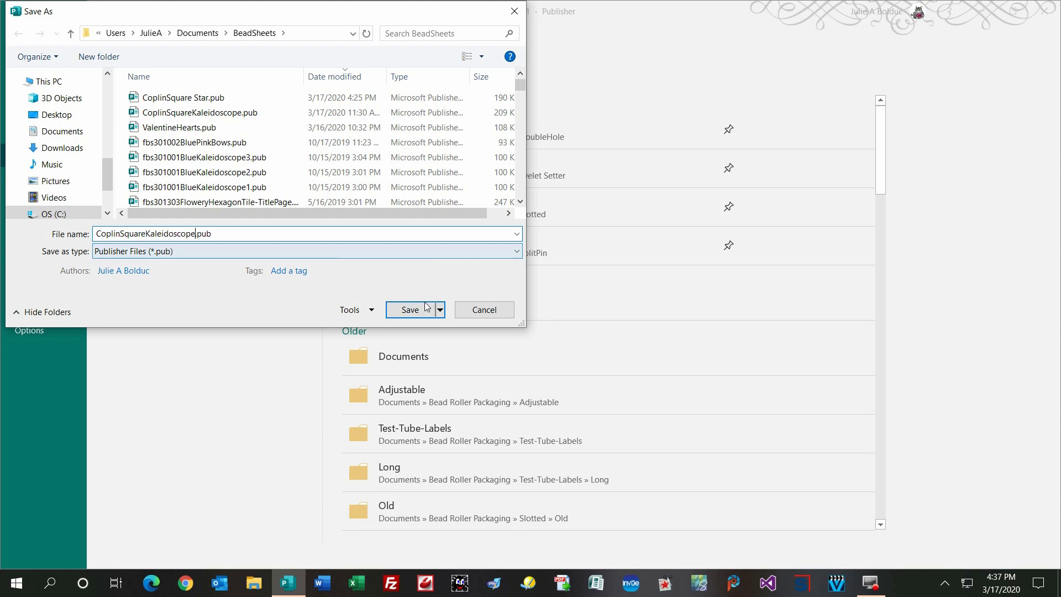
pyautogui.click(426, 308)
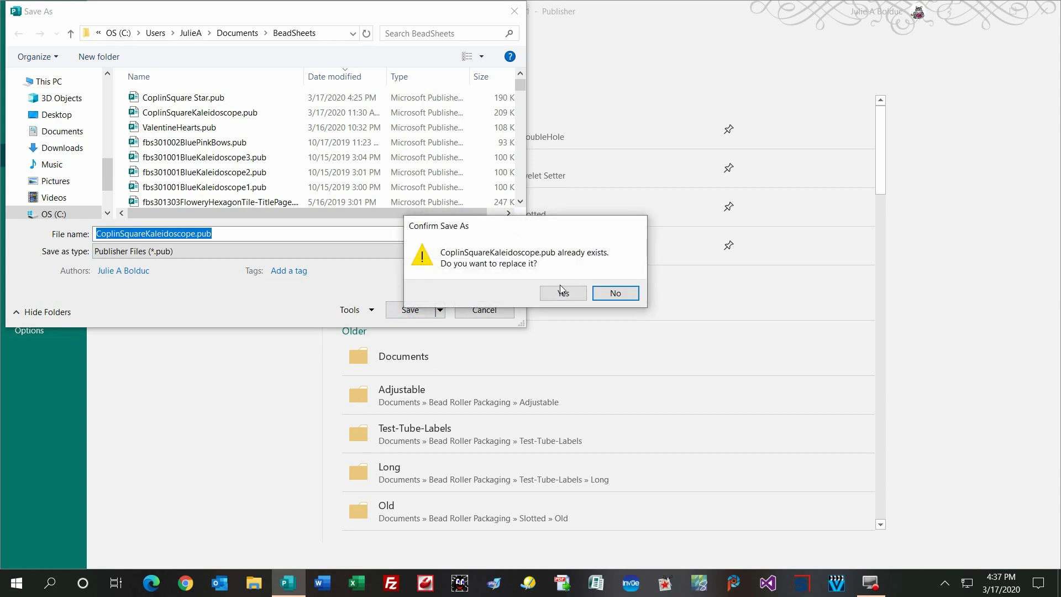
pyautogui.click(562, 292)
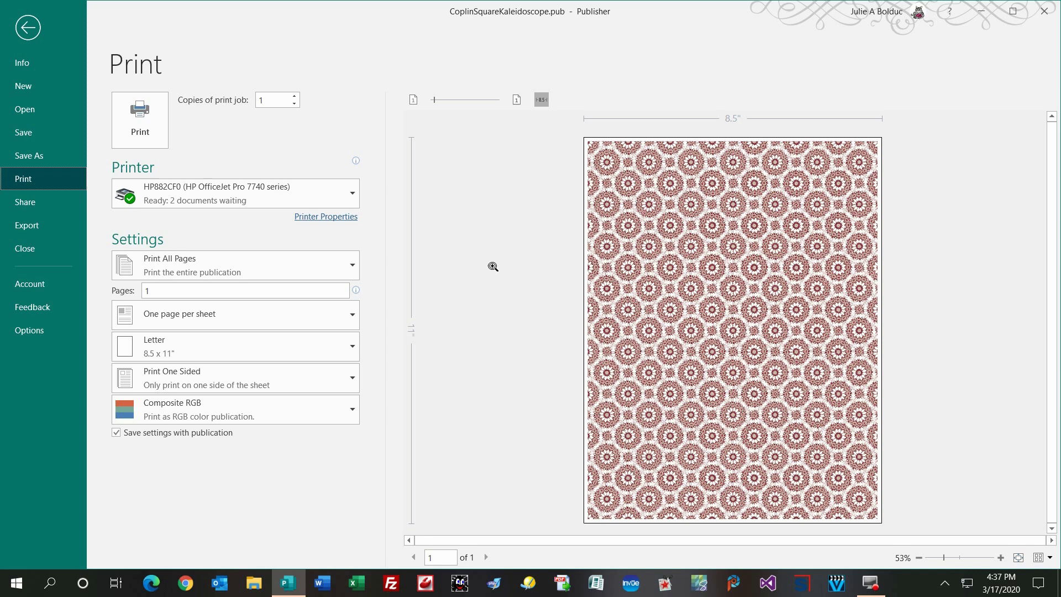
# Step: In Printer Properties, turn Borderless on and set paper type to HP Photo Papers
pyautogui.click(355, 218)
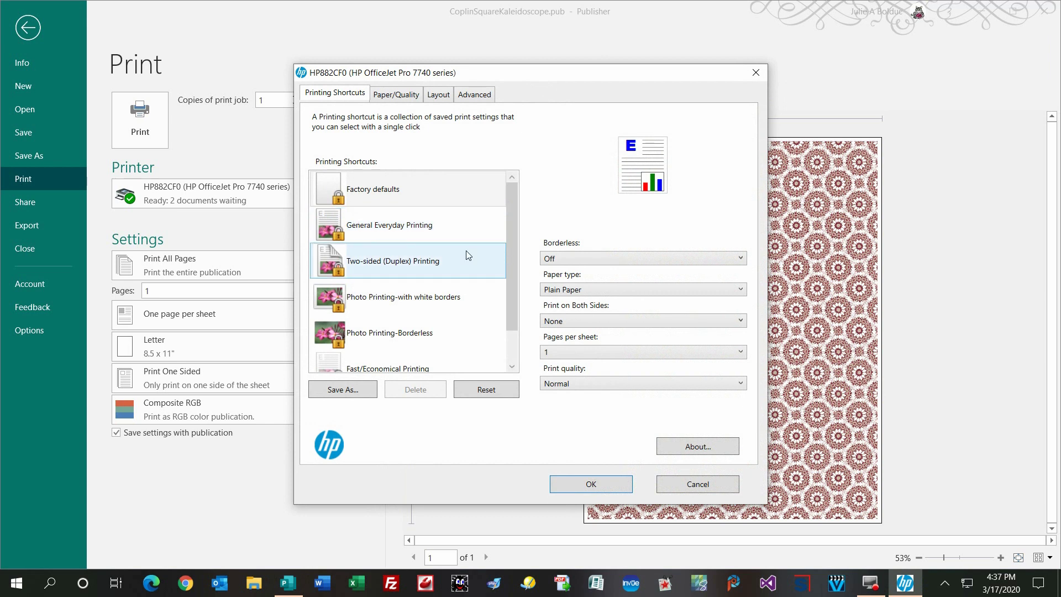
pyautogui.click(568, 257)
pyautogui.click(565, 286)
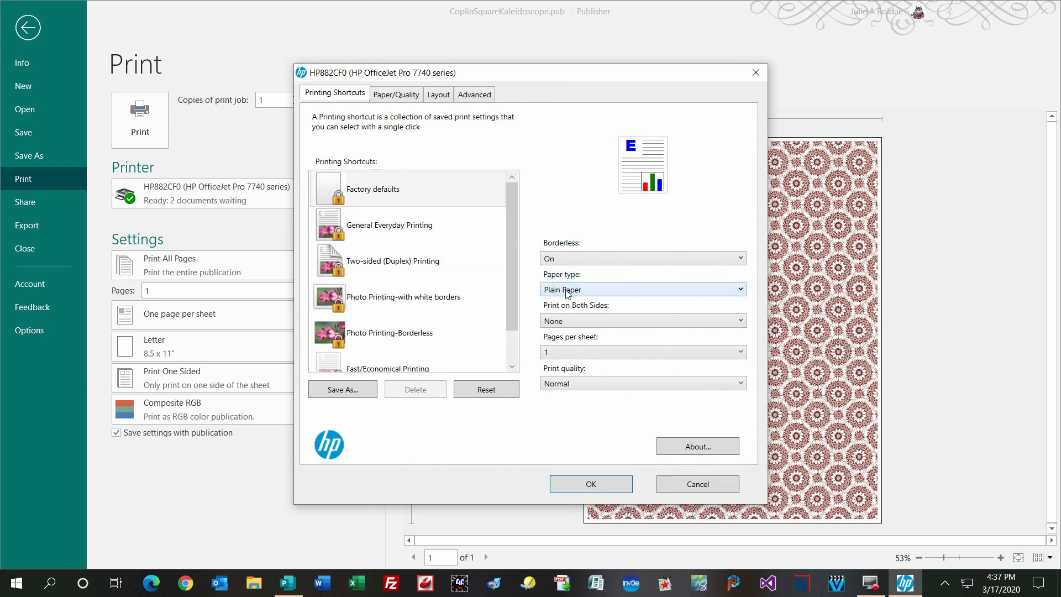
pyautogui.click(566, 290)
pyautogui.click(572, 316)
pyautogui.click(599, 482)
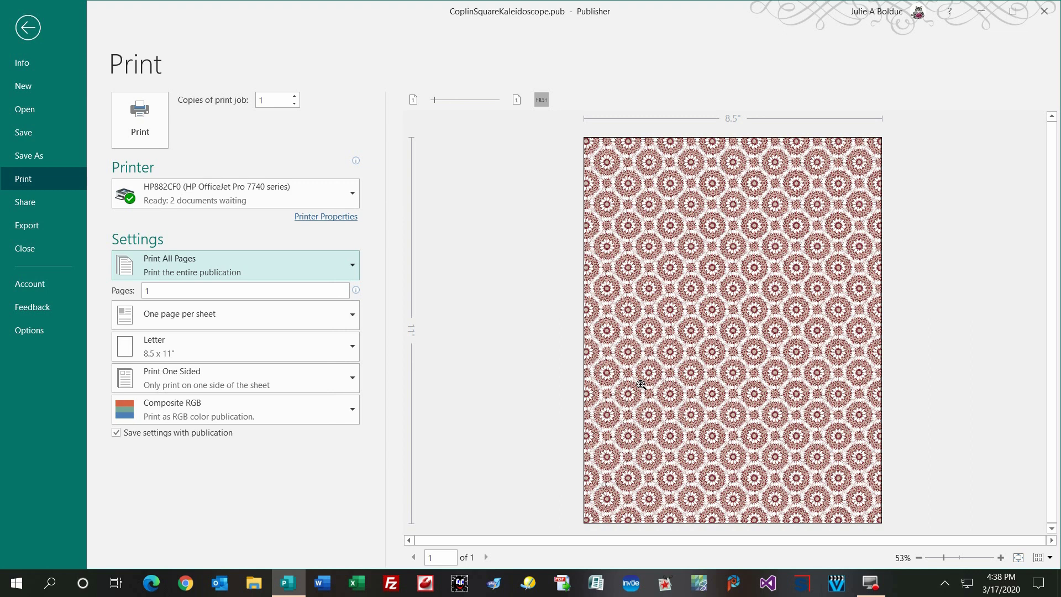
# Step: Recheck the print preview, then return to editing the tiled kaleidoscope page
pyautogui.click(19, 132)
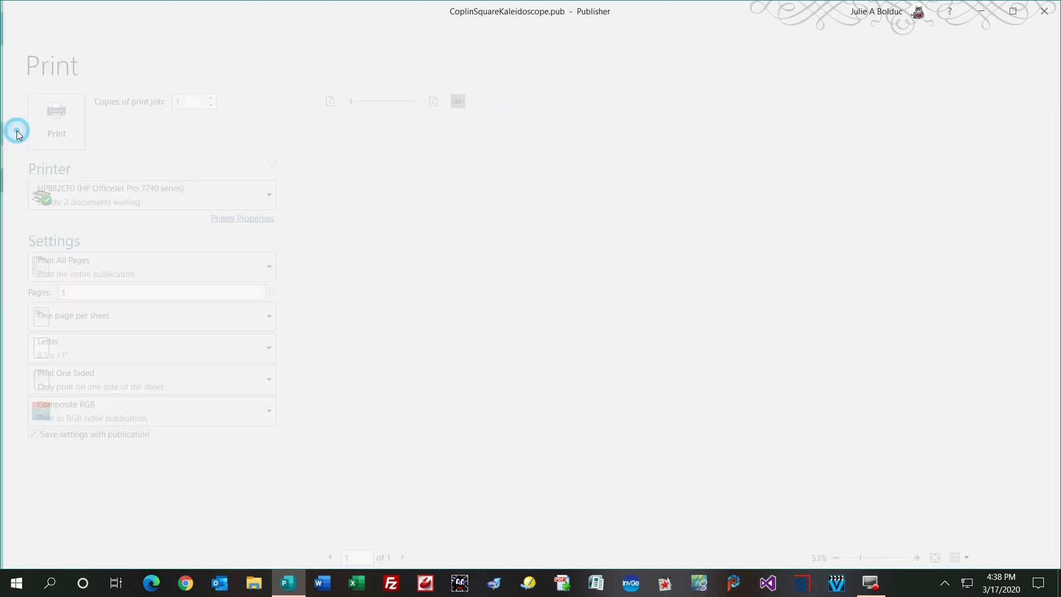
pyautogui.click(20, 35)
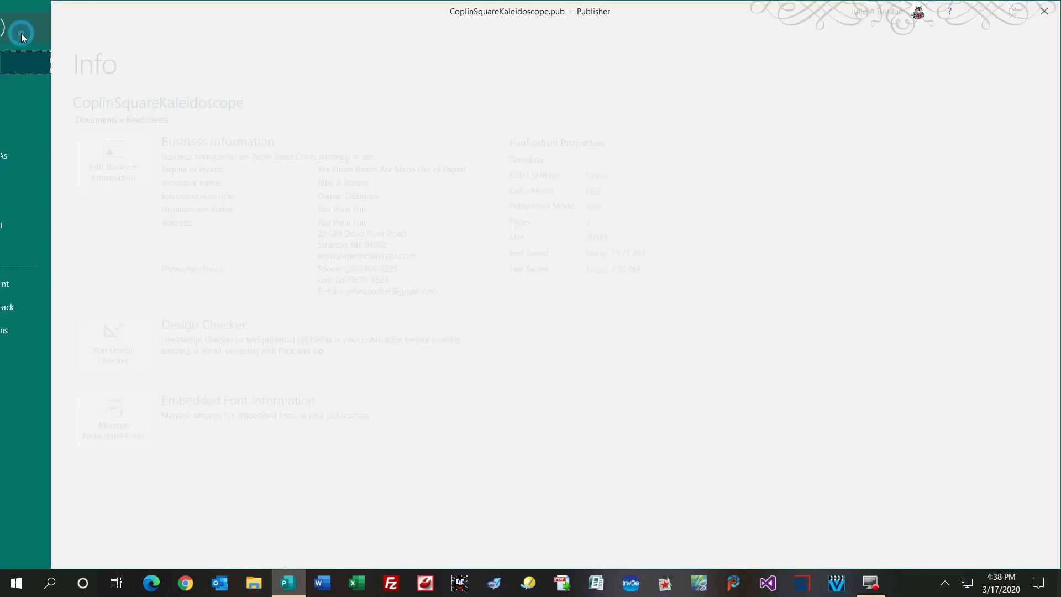
pyautogui.click(20, 187)
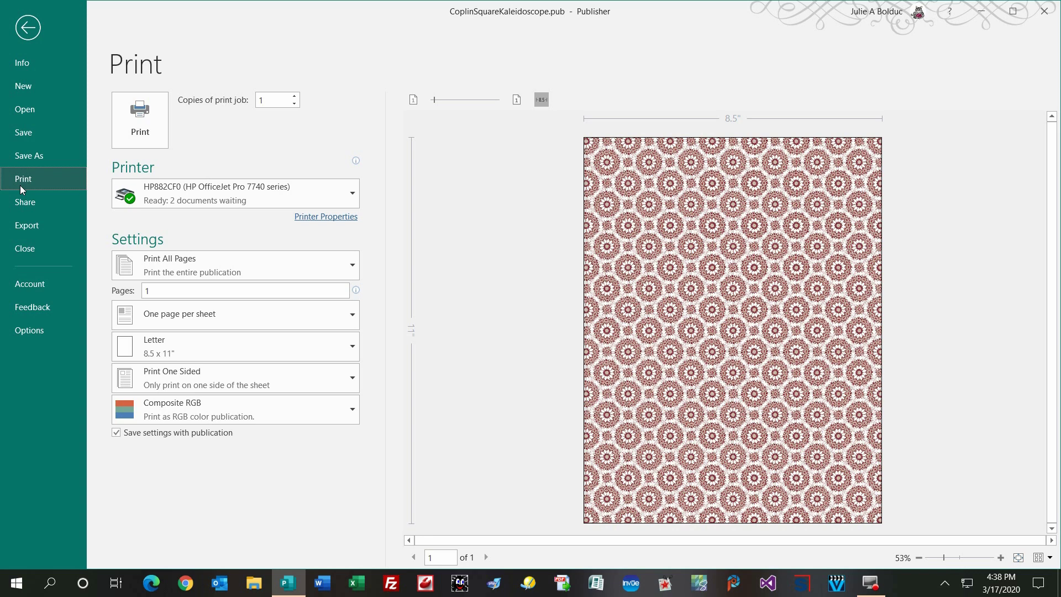
pyautogui.click(20, 32)
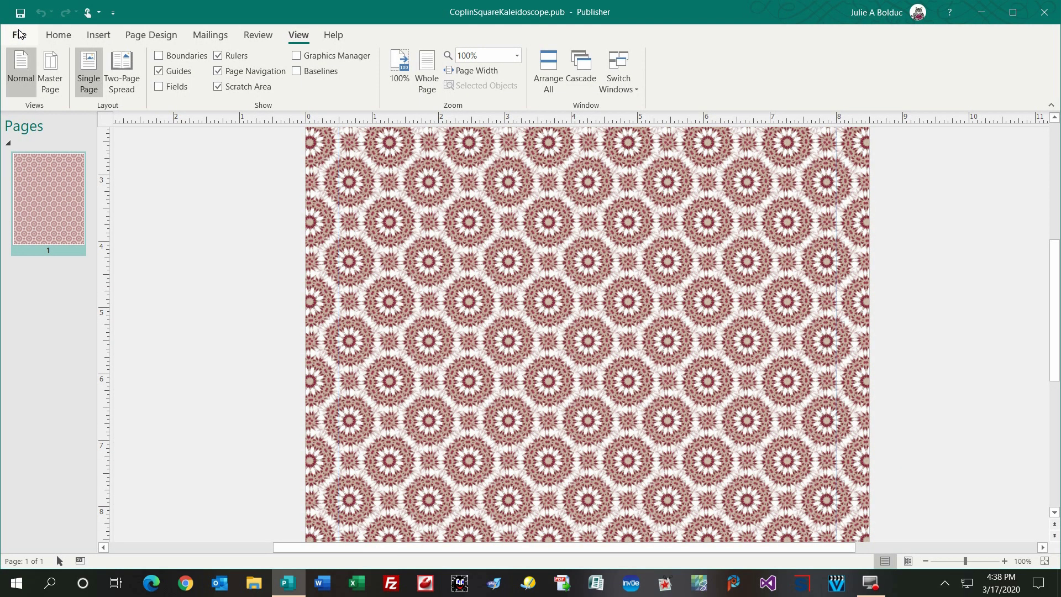
# Step: Fit the whole page in view and pick the Rectangle from Insert > Shapes
pyautogui.click(426, 74)
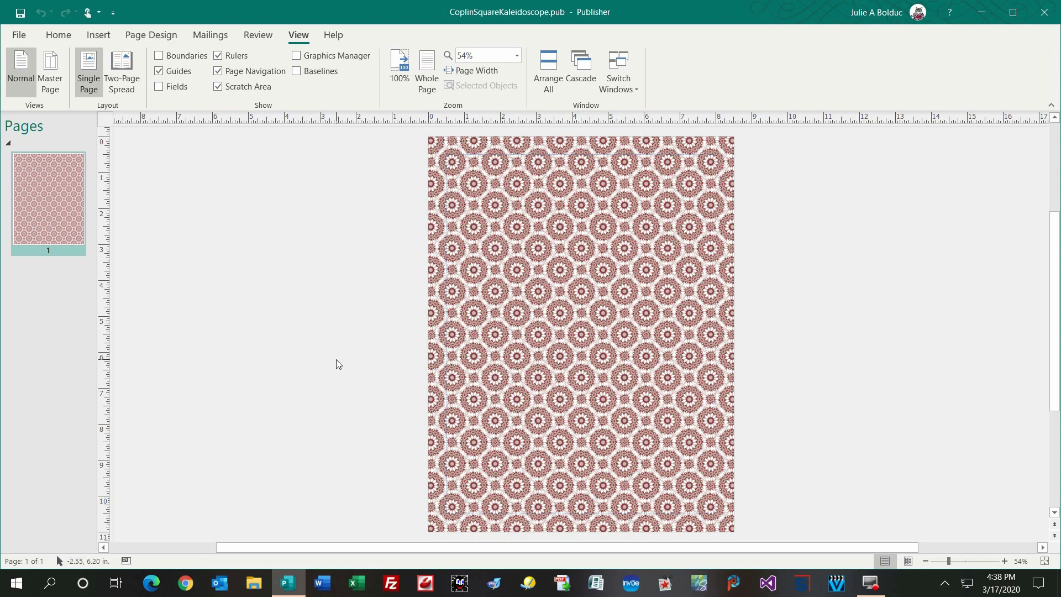
pyautogui.click(99, 35)
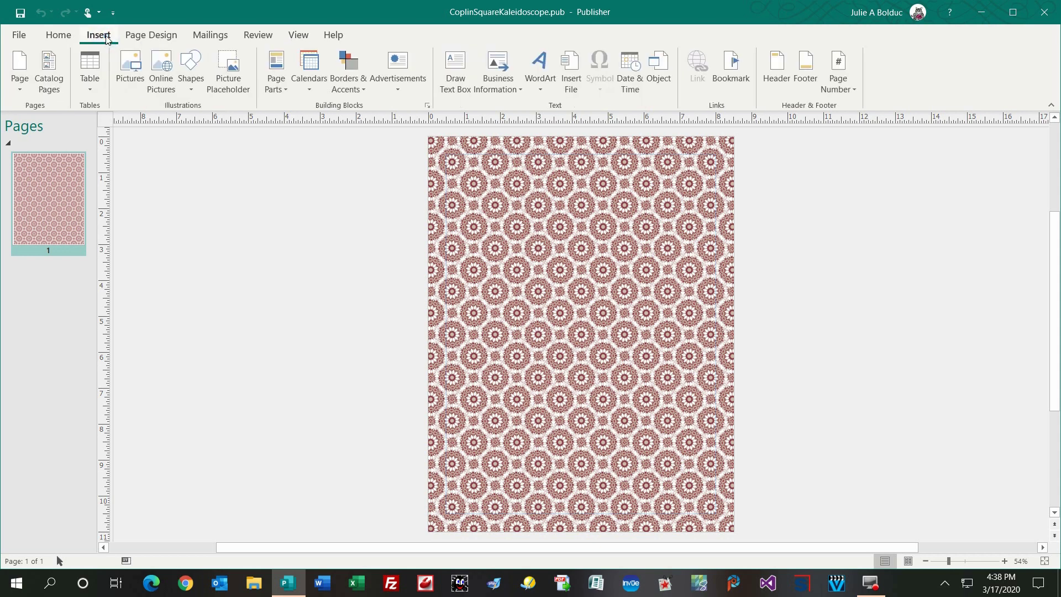
pyautogui.click(191, 67)
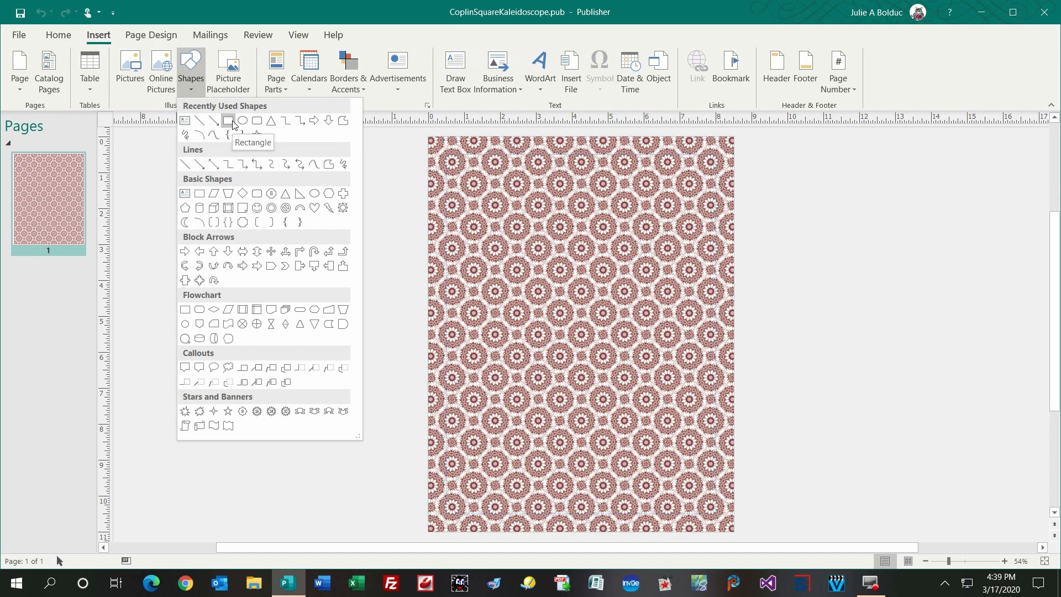
pyautogui.click(200, 197)
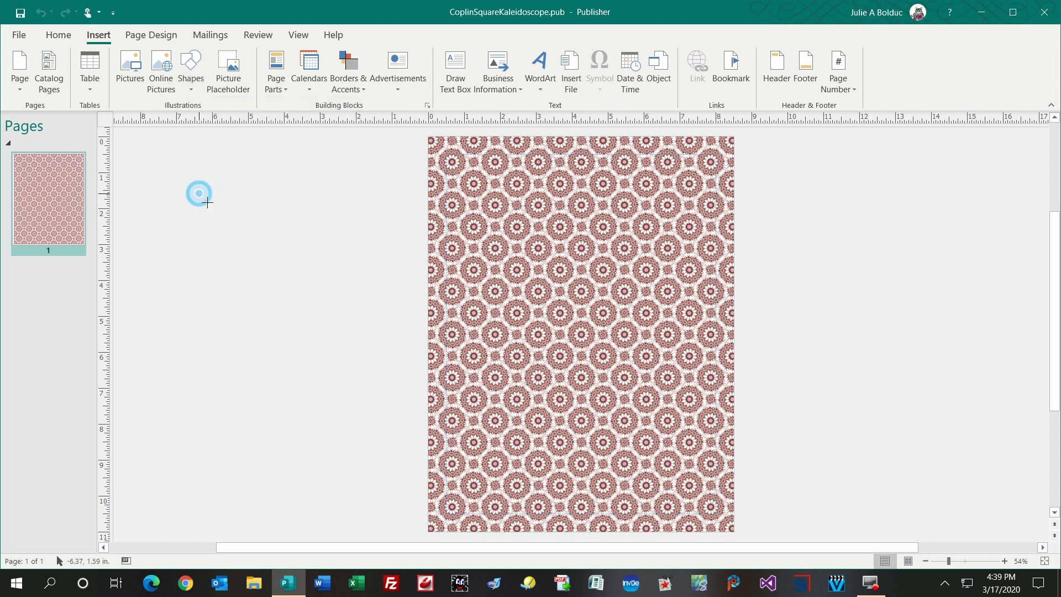
# Step: Draw a rectangle from about 1.5" on the top edge to the page's bottom-right corner, then reselect it
pyautogui.click(491, 144)
pyautogui.moveTo(490, 143)
pyautogui.mouseDown()
pyautogui.moveTo(645, 353)
pyautogui.moveTo(693, 484)
pyautogui.moveTo(737, 539)
pyautogui.mouseUp()
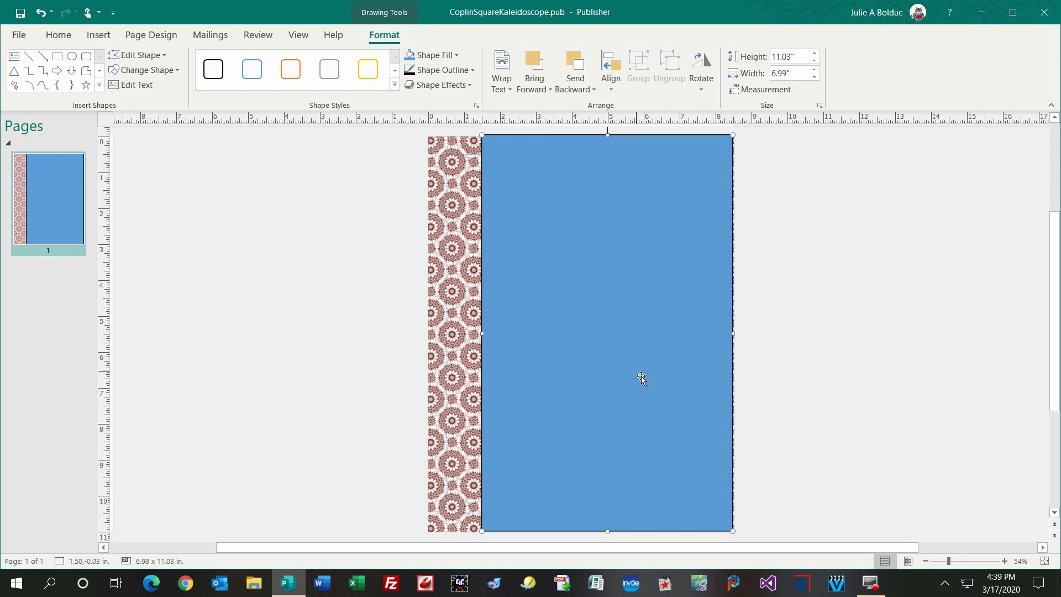
pyautogui.click(936, 367)
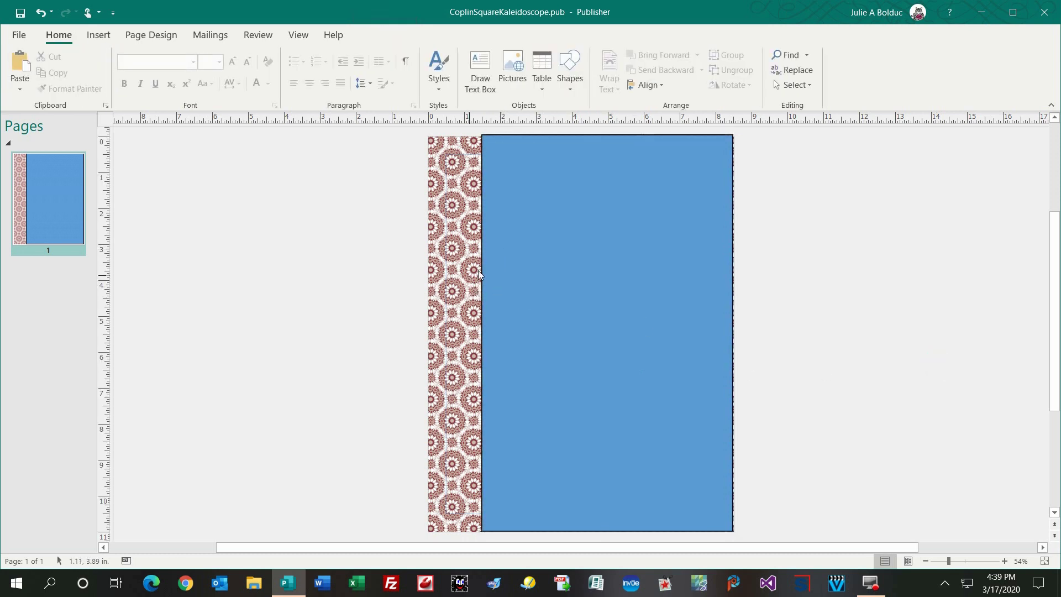
pyautogui.click(608, 360)
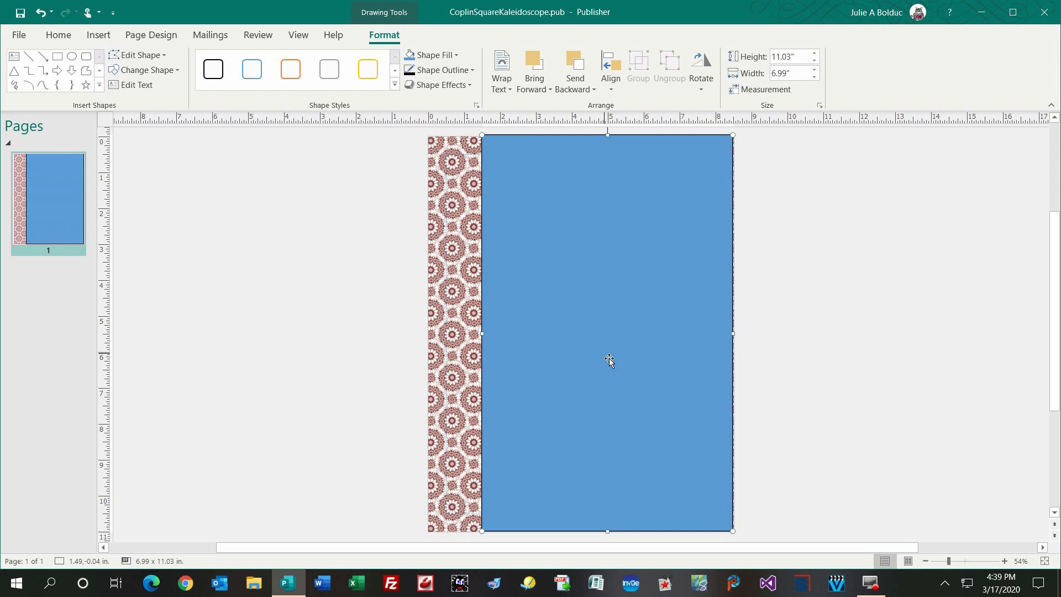
# Step: In Format AutoShape, give the rectangle a white fill and no outline
pyautogui.rightClick(609, 360)
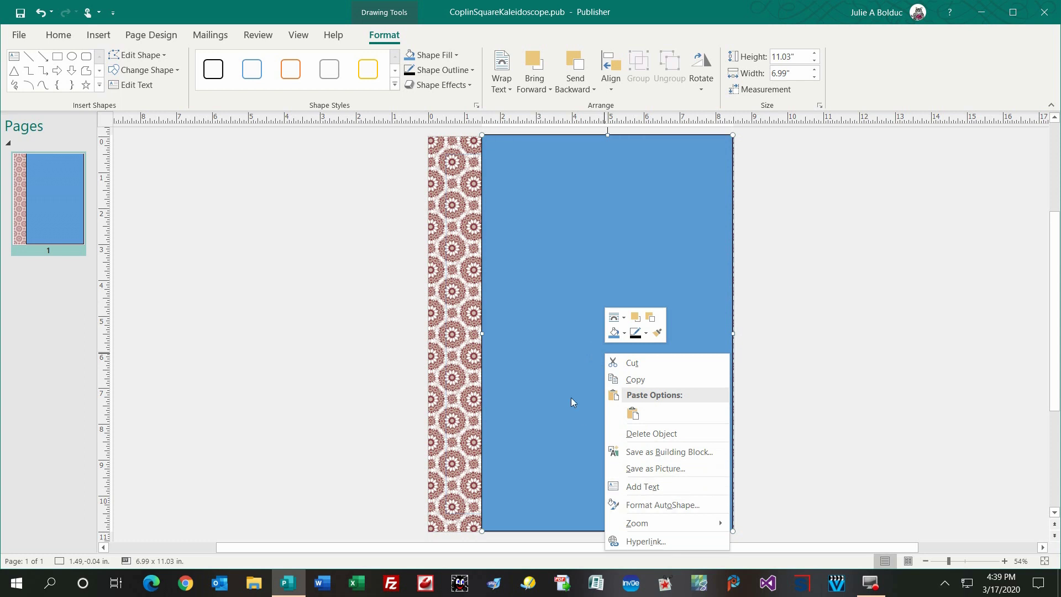
pyautogui.rightClick(557, 387)
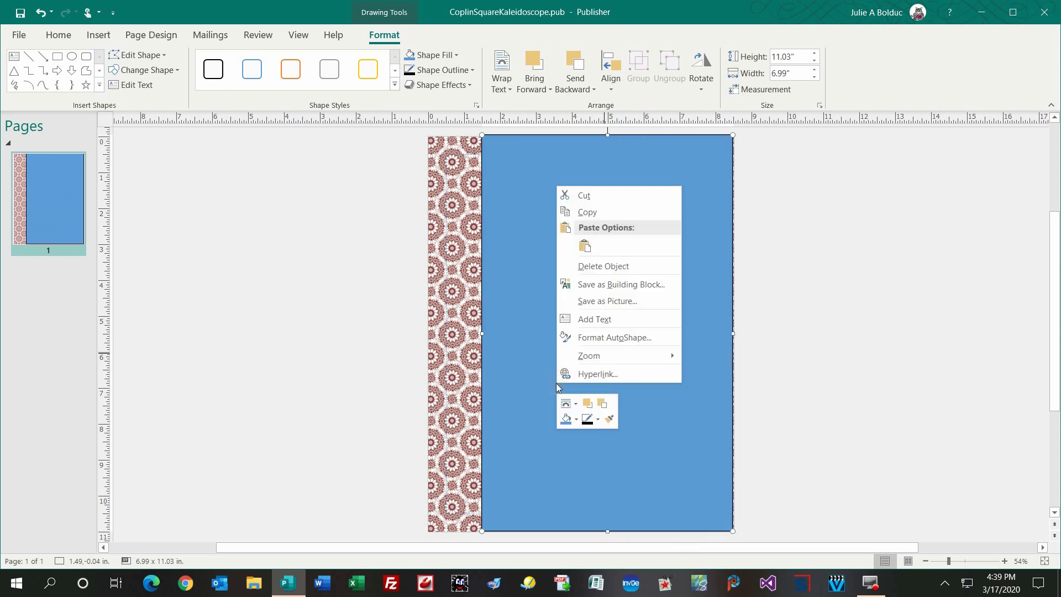
pyautogui.click(602, 338)
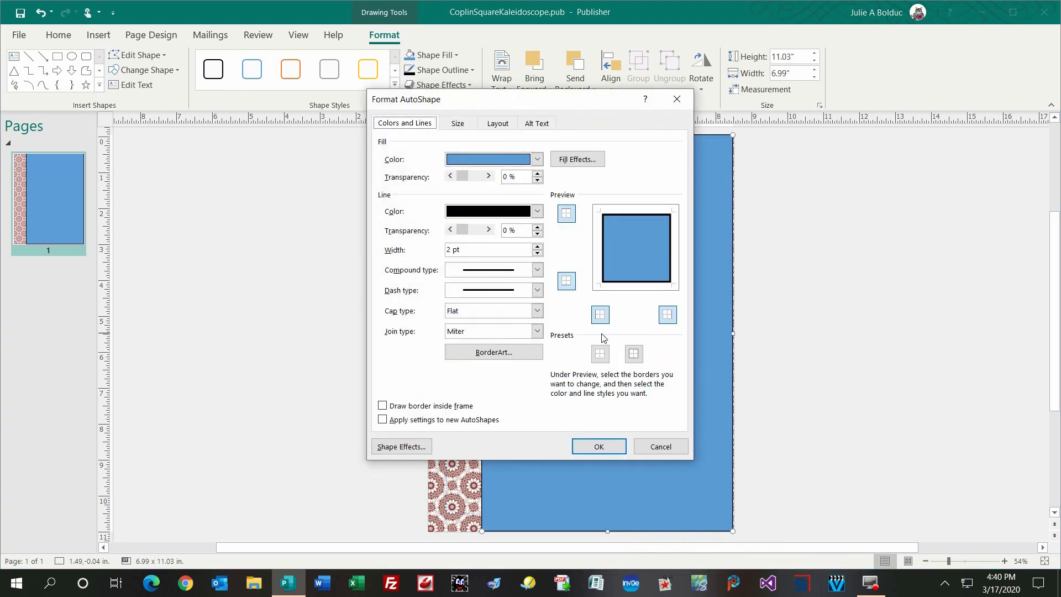
pyautogui.click(527, 161)
pyautogui.click(528, 190)
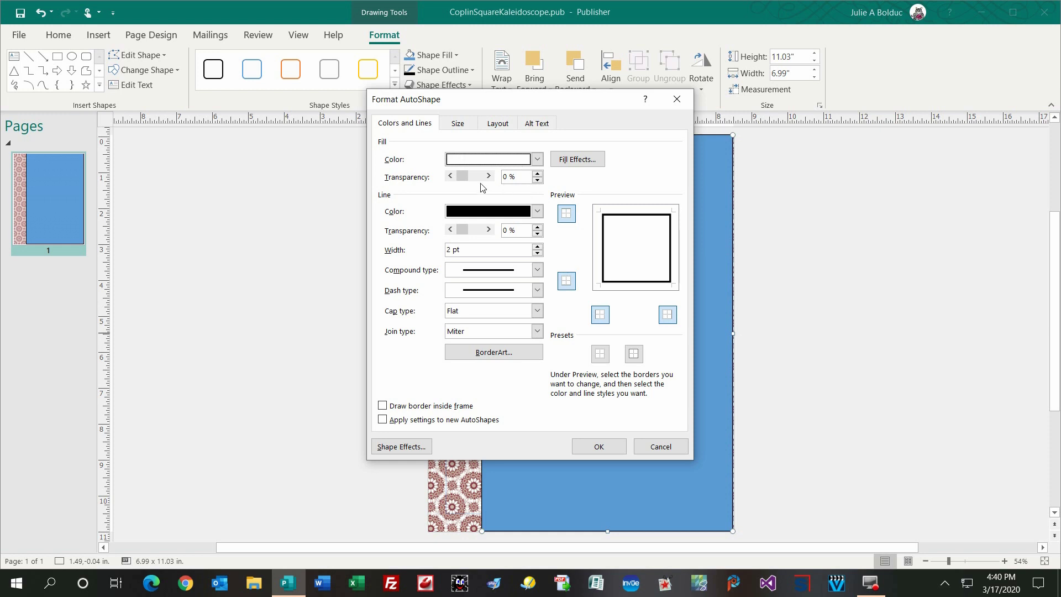
pyautogui.click(537, 212)
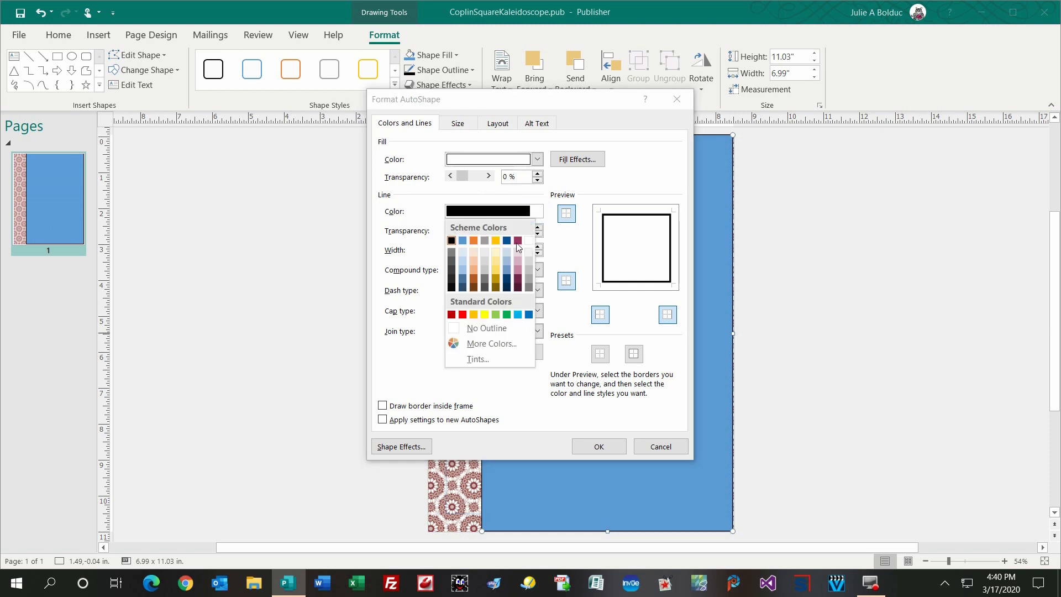
pyautogui.click(456, 329)
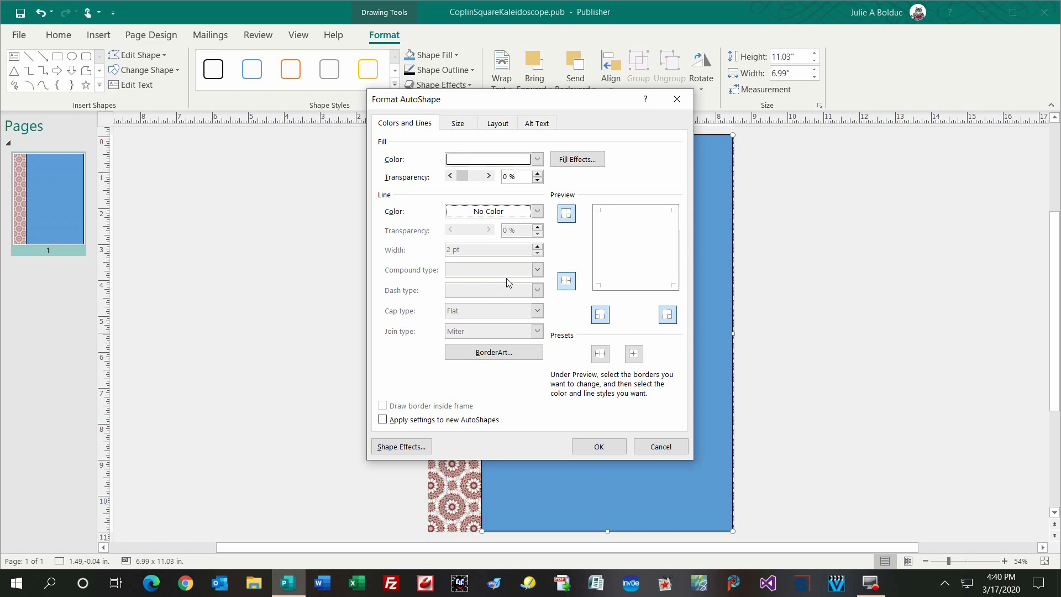
# Step: Position the rectangle at Horizontal 1.5" and Vertical 0"
pyautogui.click(509, 128)
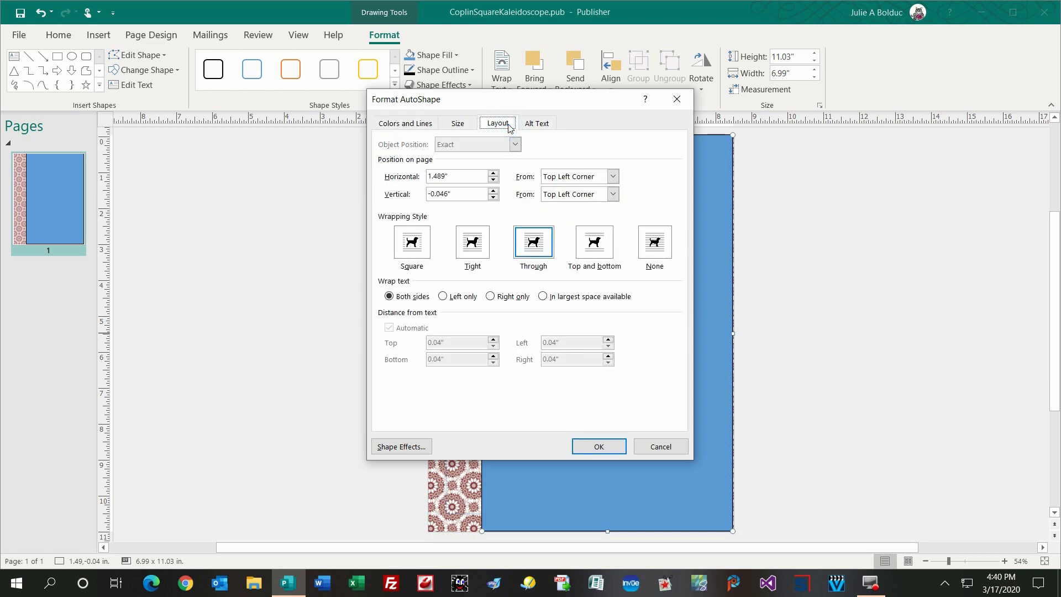
pyautogui.click(448, 177)
pyautogui.press('BackSpace')
pyautogui.press('BackSpace')
pyautogui.press('BackSpace')
pyautogui.write('50')
pyautogui.click(445, 194)
pyautogui.moveTo(451, 194); pyautogui.dragTo(429, 198)
pyautogui.write('0')
pyautogui.click(454, 193)
# Step: Size the rectangle to 11" high by 7" wide
pyautogui.click(460, 124)
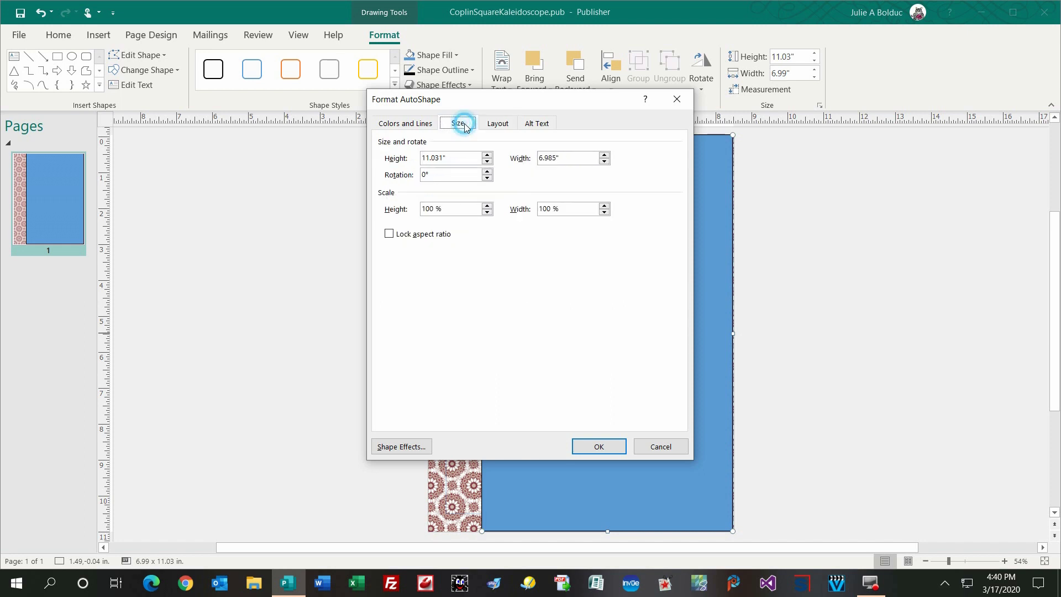
pyautogui.click(448, 158)
pyautogui.press('BackSpace')
pyautogui.press('BackSpace')
pyautogui.press('BackSpace')
pyautogui.press('BackSpace')
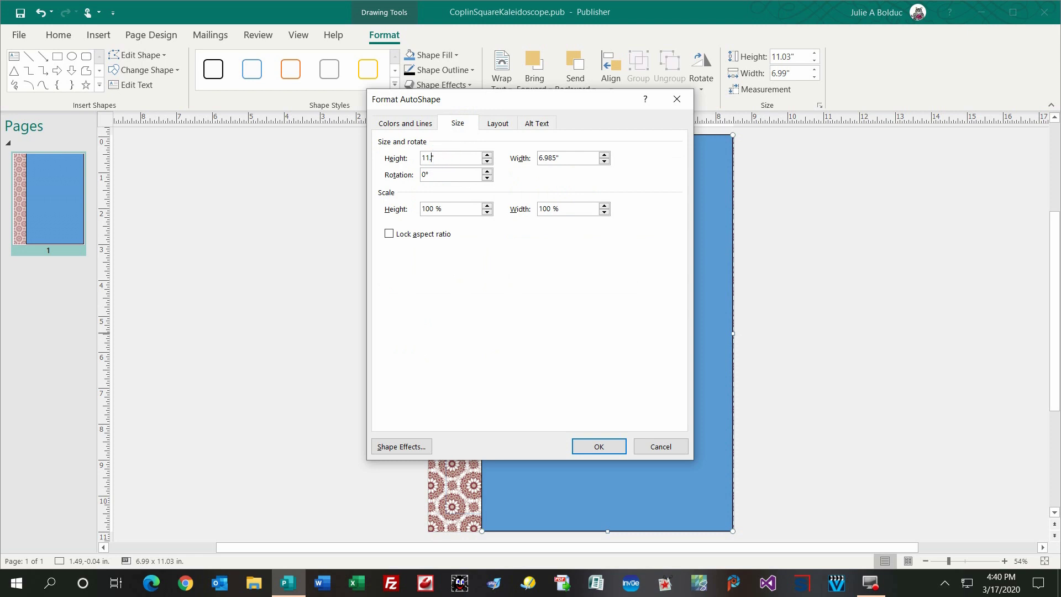
pyautogui.click(544, 159)
pyautogui.press('BackSpace')
pyautogui.press('BackSpace')
pyautogui.press('BackSpace')
pyautogui.press('BackSpace')
pyautogui.press('BackSpace')
pyautogui.write('7')
pyautogui.click(406, 124)
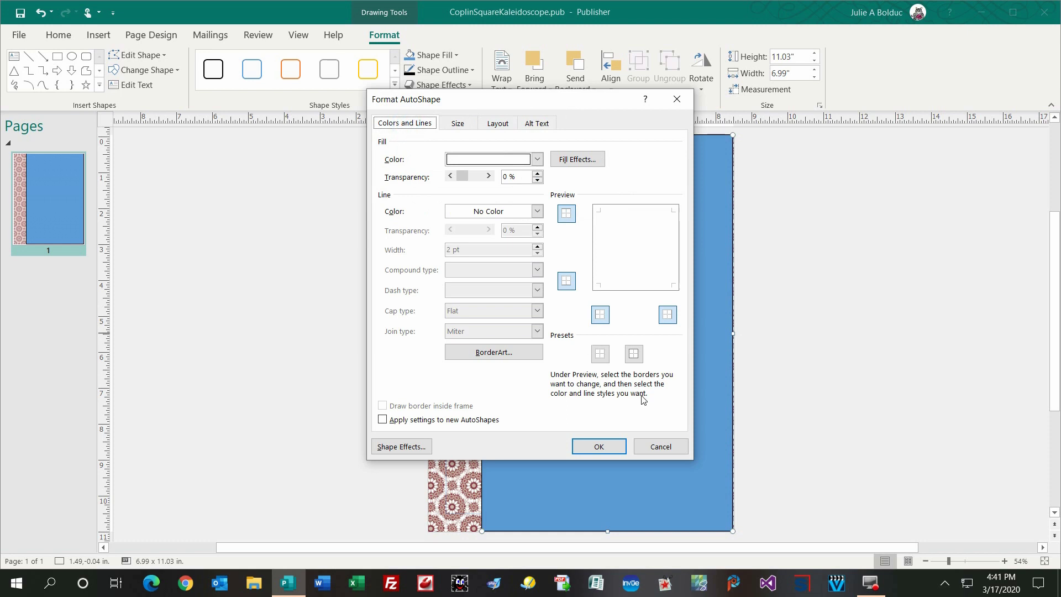
# Step: Apply the Format AutoShape changes and deselect the white 7 x 11" box
pyautogui.click(595, 449)
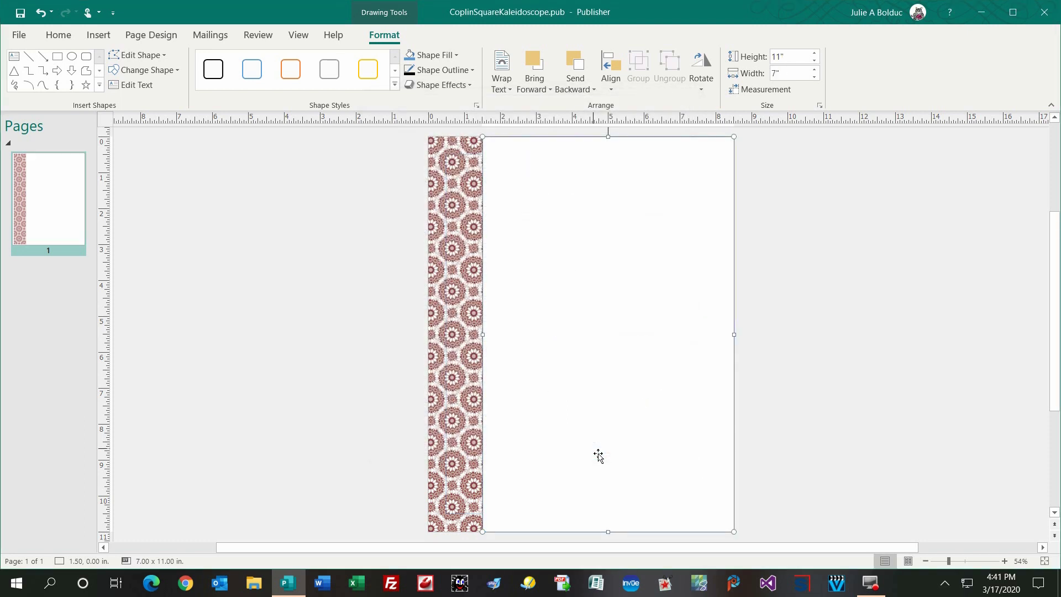
pyautogui.click(795, 386)
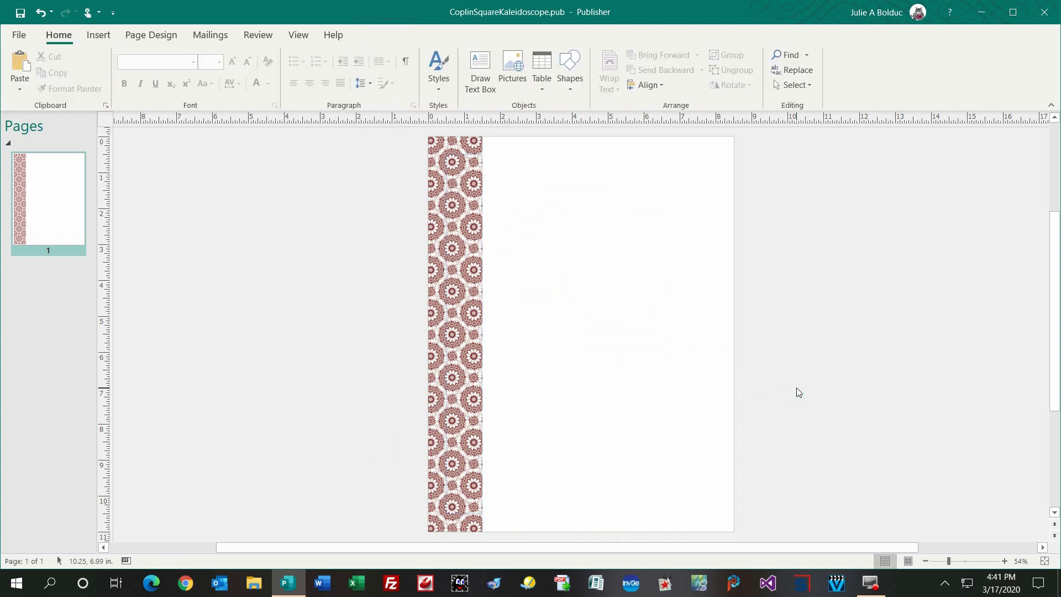